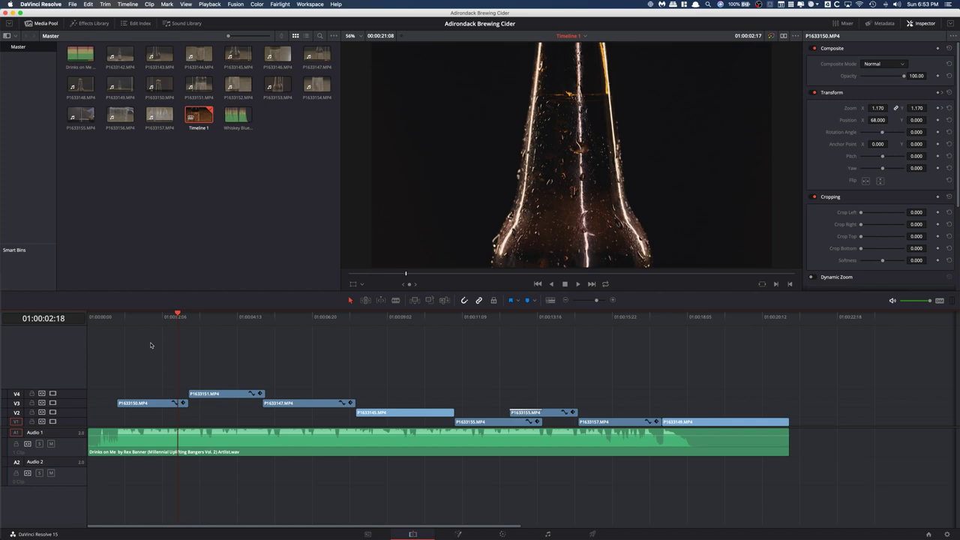
In Finder, open the Jordan Lamothe Blades Archive folder inside Archived Projects.
key(ctrl+Left)
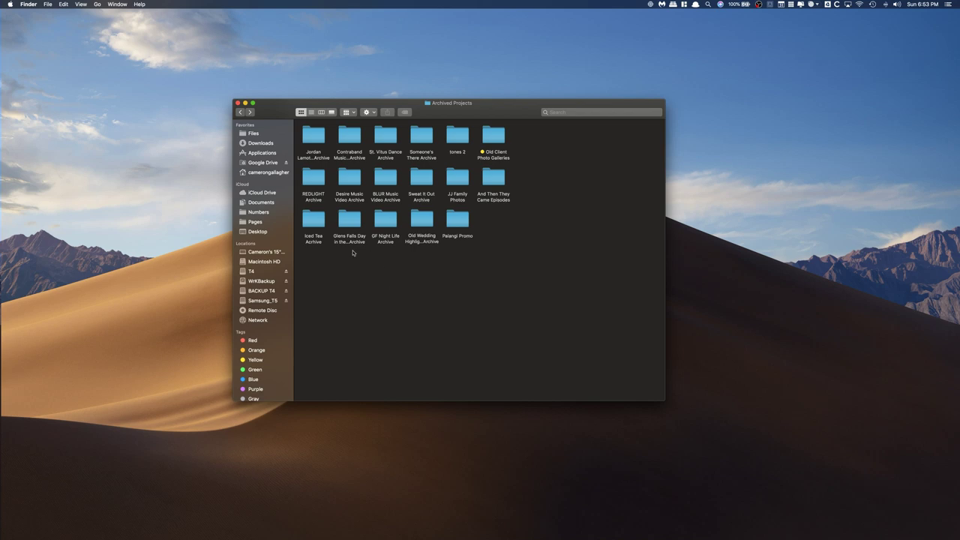
click(317, 138)
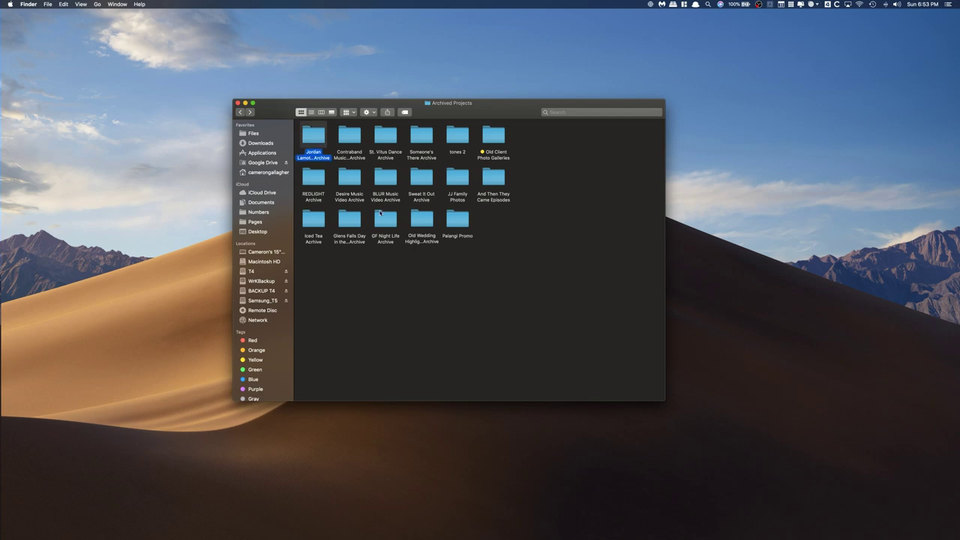
key(super+Down)
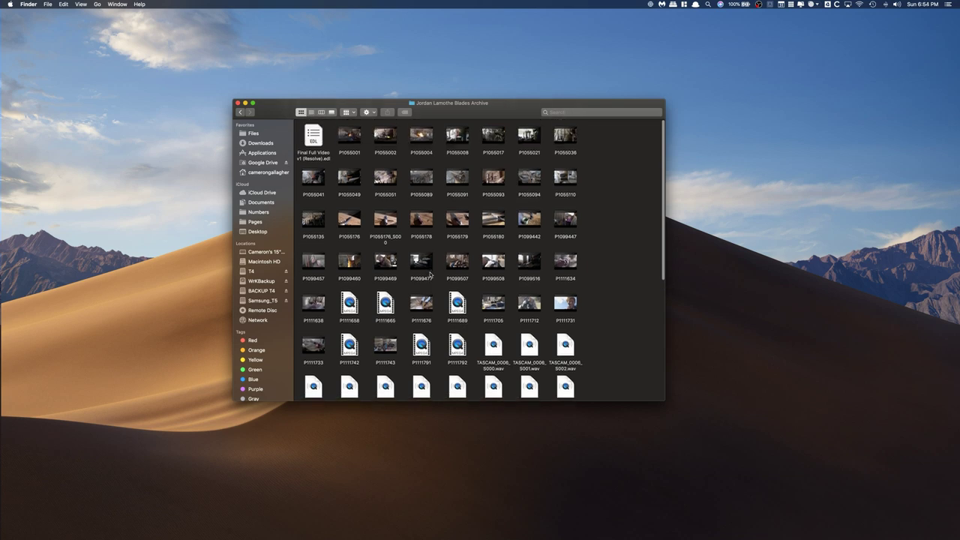
Scroll through the archive's P-numbered clips, TASCAM .wav audio, EDL and 4K Teaser v2.mov.
scroll(430, 275, down, 5)
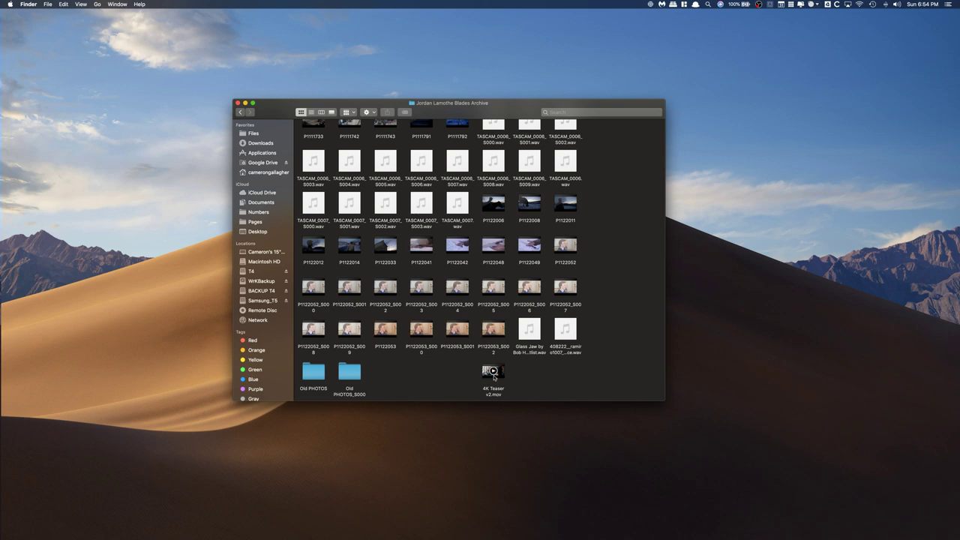
scroll(493, 376, up, 6)
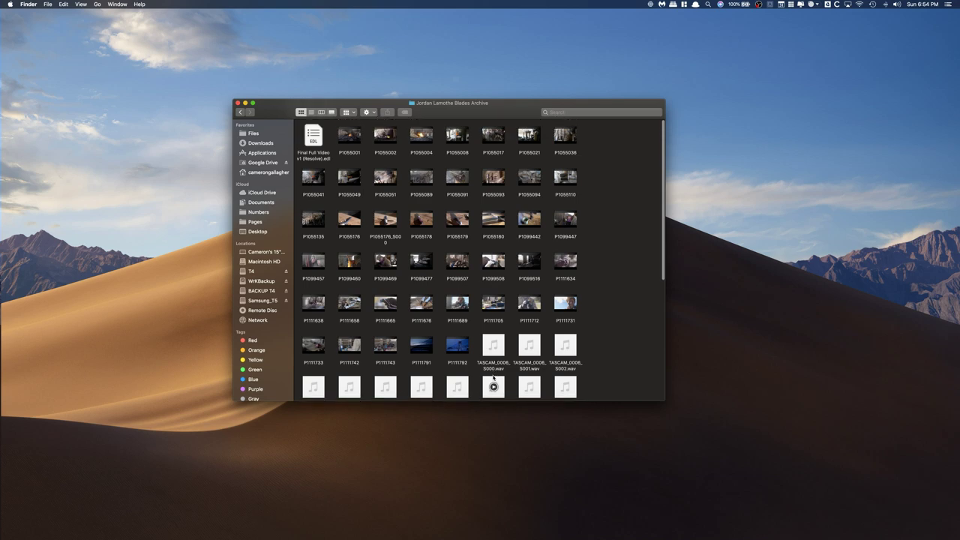
scroll(493, 377, down, 6)
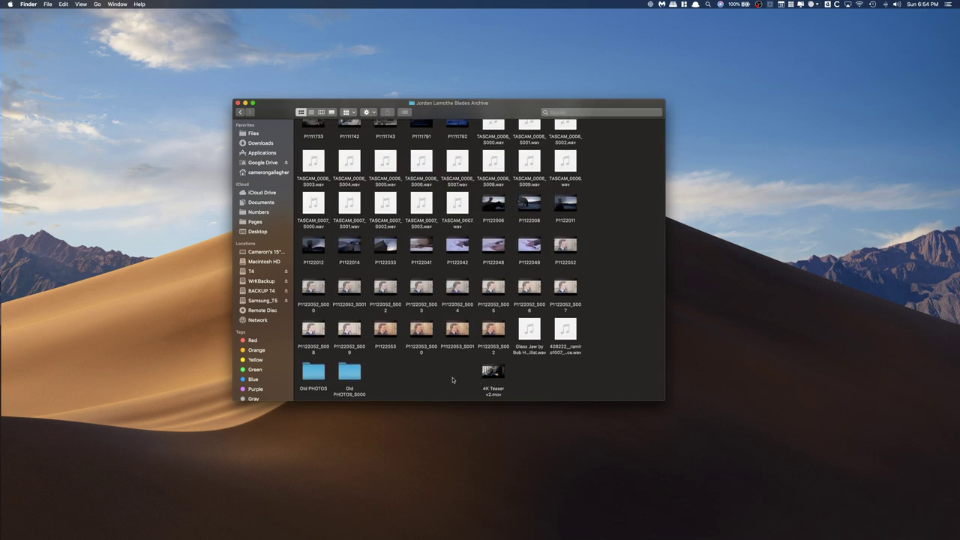
scroll(452, 380, up, 5)
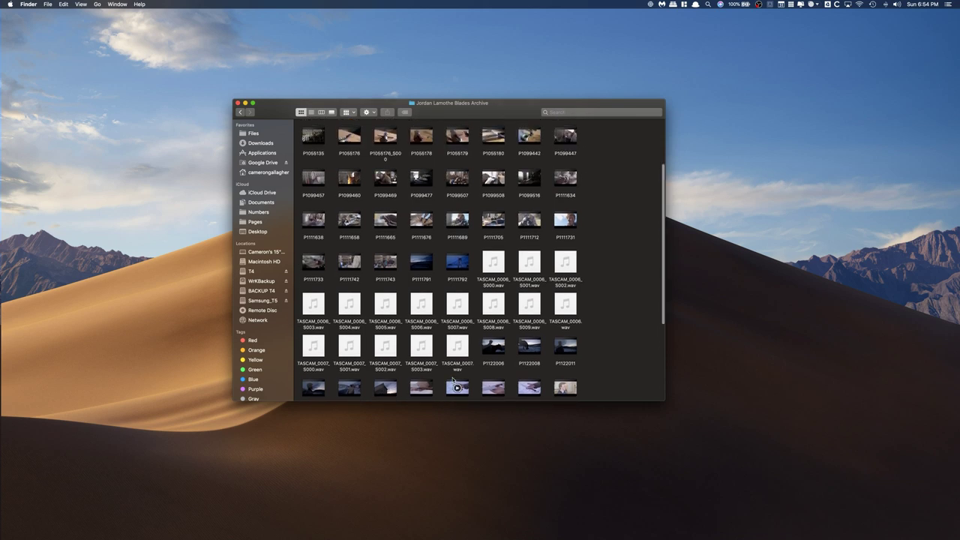
scroll(453, 380, up, 3)
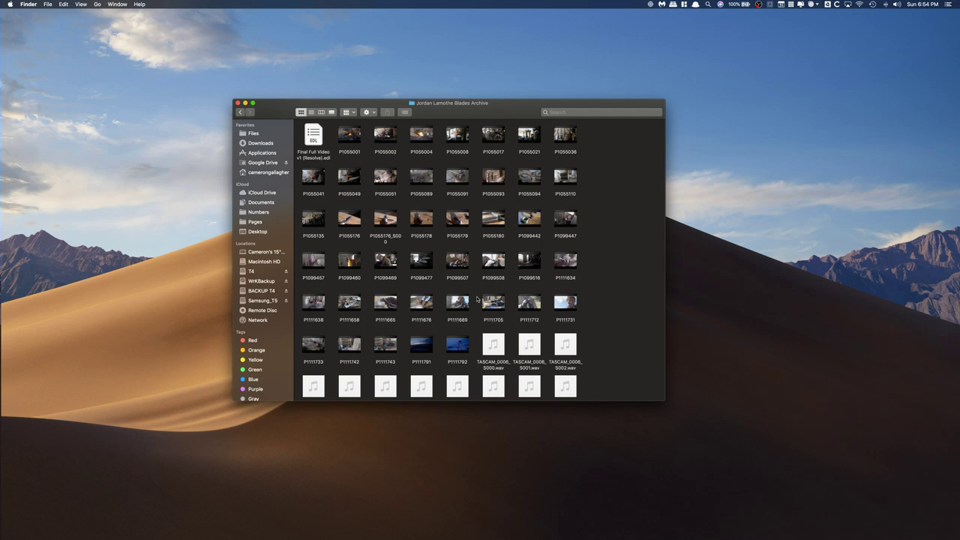
scroll(477, 299, down, 8)
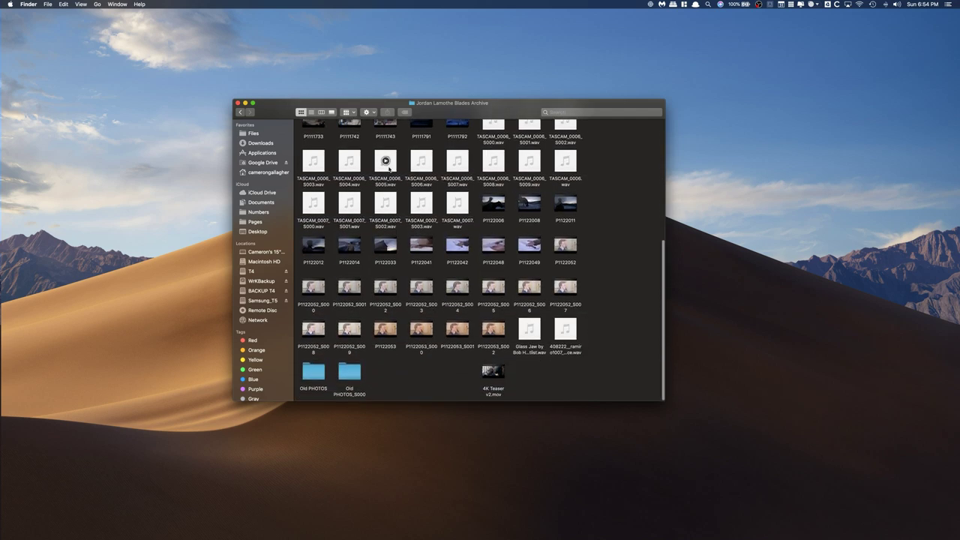
scroll(407, 221, up, 8)
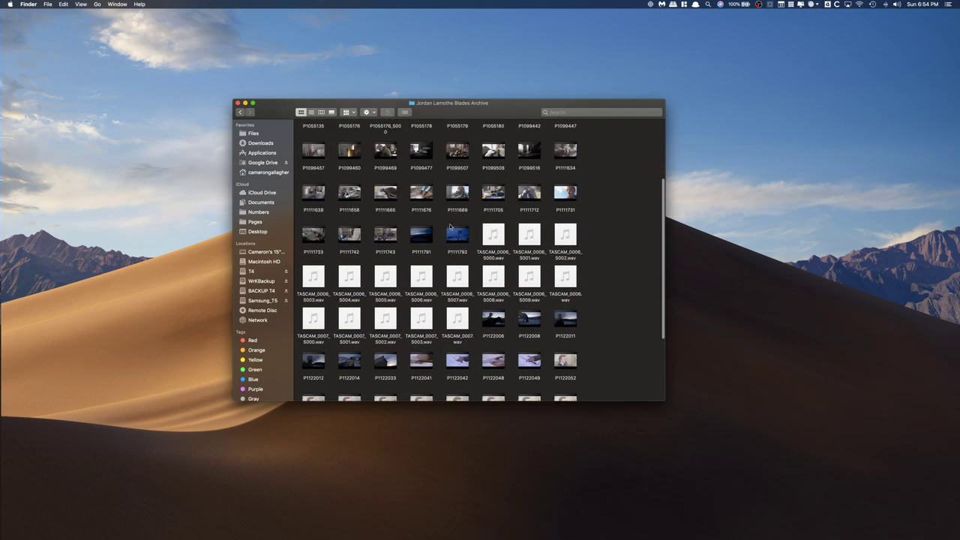
mouse_move(386, 260)
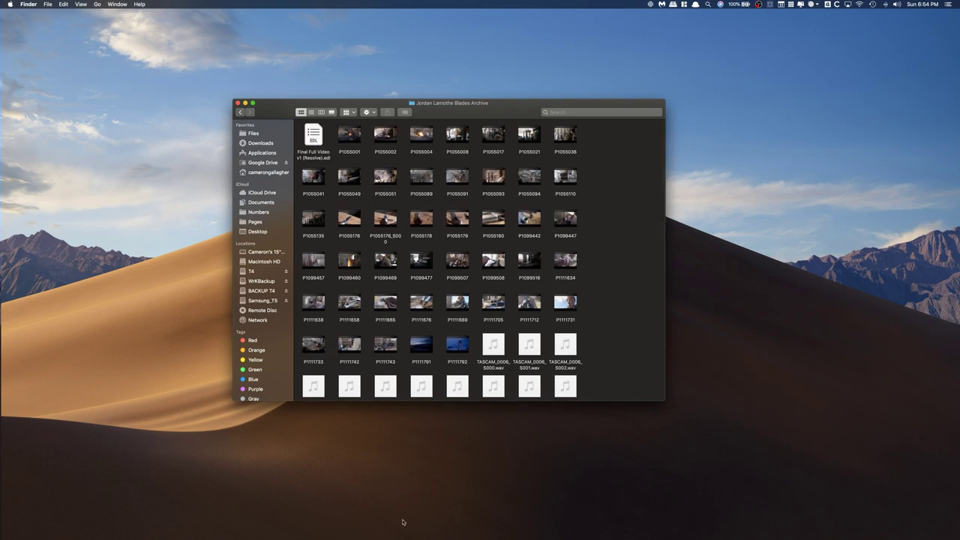
scroll(383, 180, down, 10)
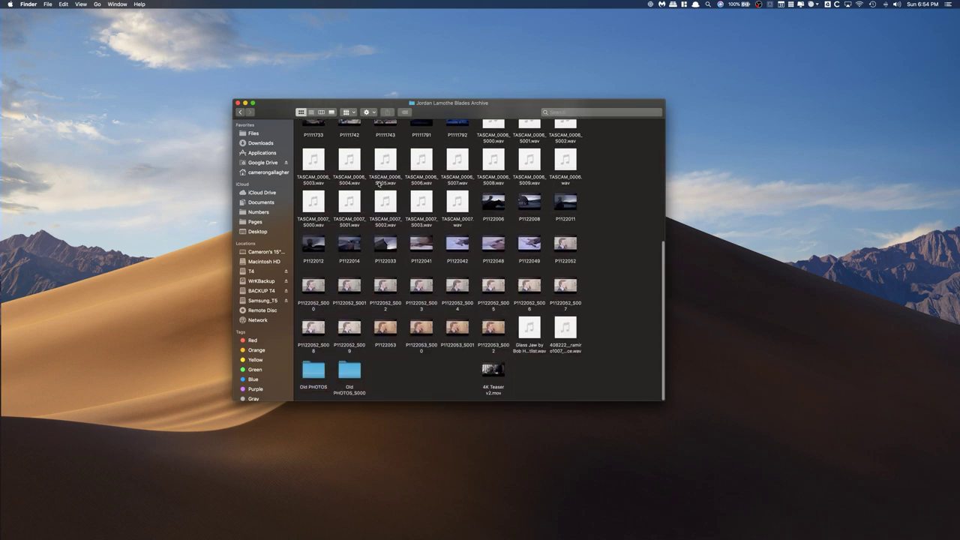
scroll(379, 183, up, 10)
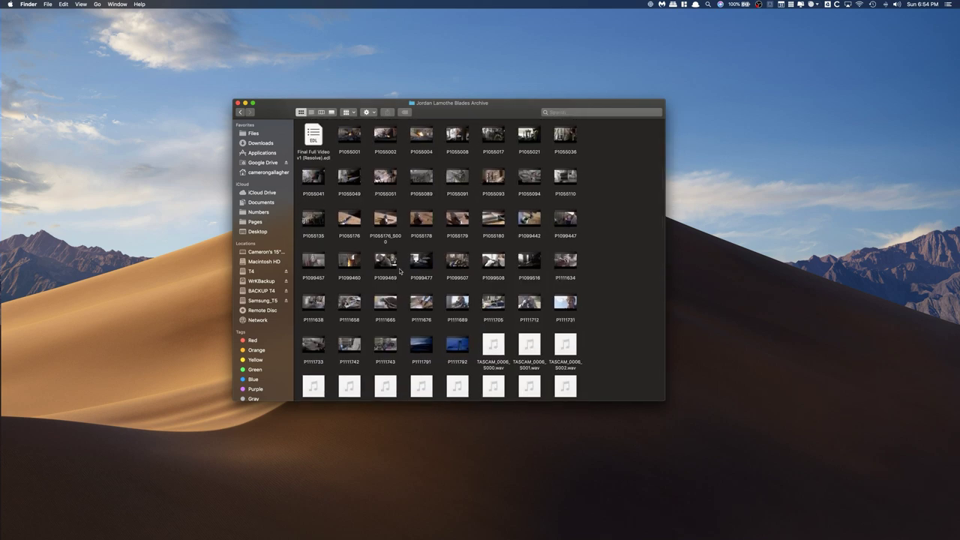
Switch back to the full-screen Resolve space showing the Adirondack Brewing Cider timeline.
key(ctrl+Right)
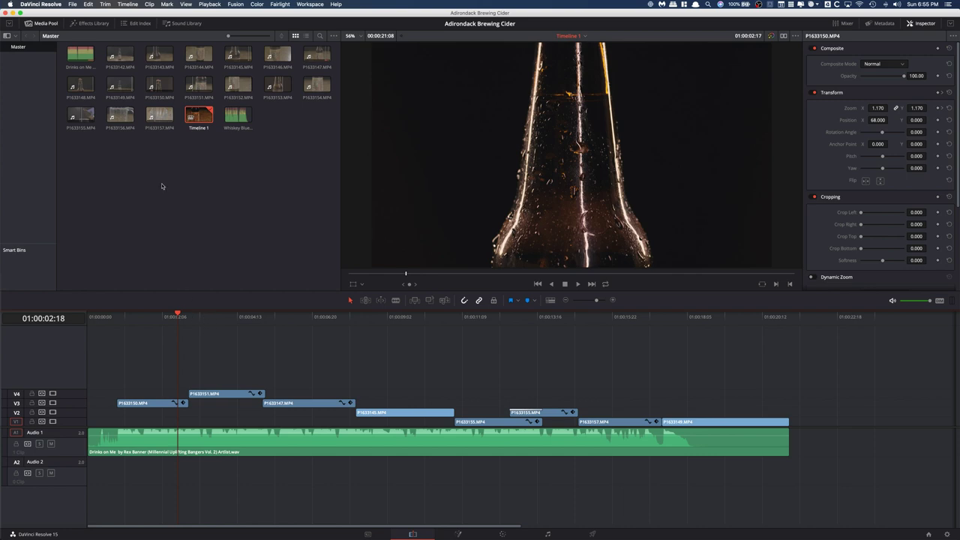
Bring up File > Media Management scoped to the Entire Project, estimating 5.72 GB to 292.19 MB.
click(72, 5)
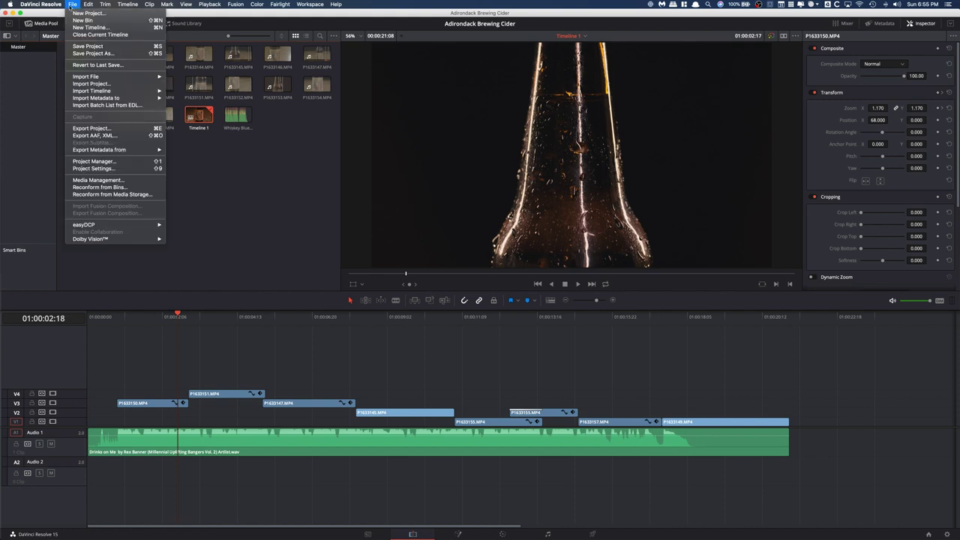
click(99, 181)
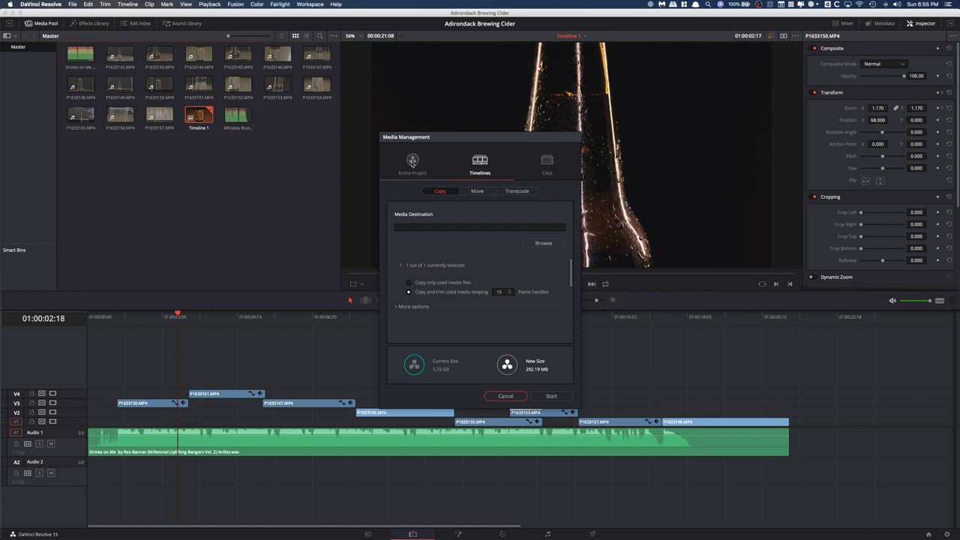
click(412, 163)
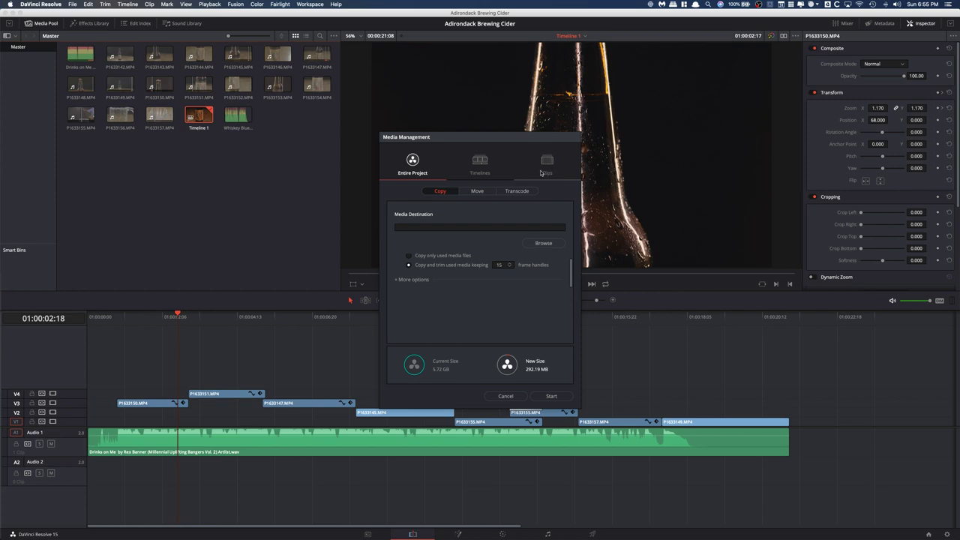
Scope Media Management to Timelines, copying and trimming used media with 15-frame handles.
click(480, 170)
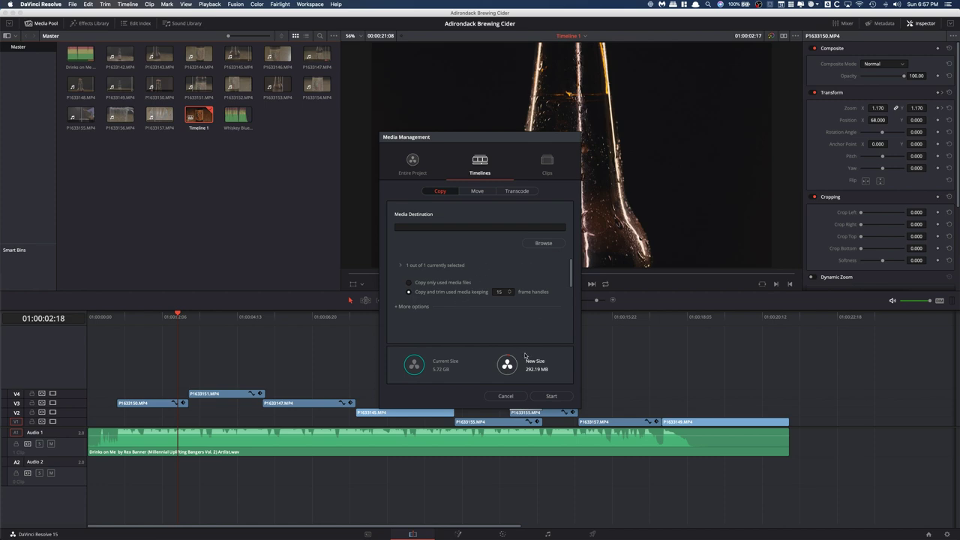
Change the timeline's Media Management mode from Copy to Transcode, giving QuickTime H.265 at 1.97 GB.
click(471, 193)
click(443, 192)
click(512, 192)
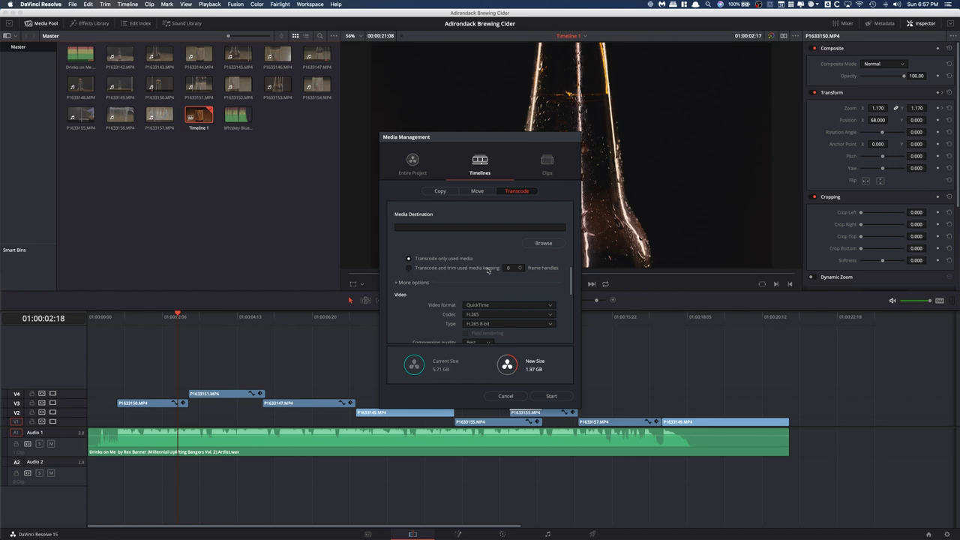
scroll(427, 315, up, 3)
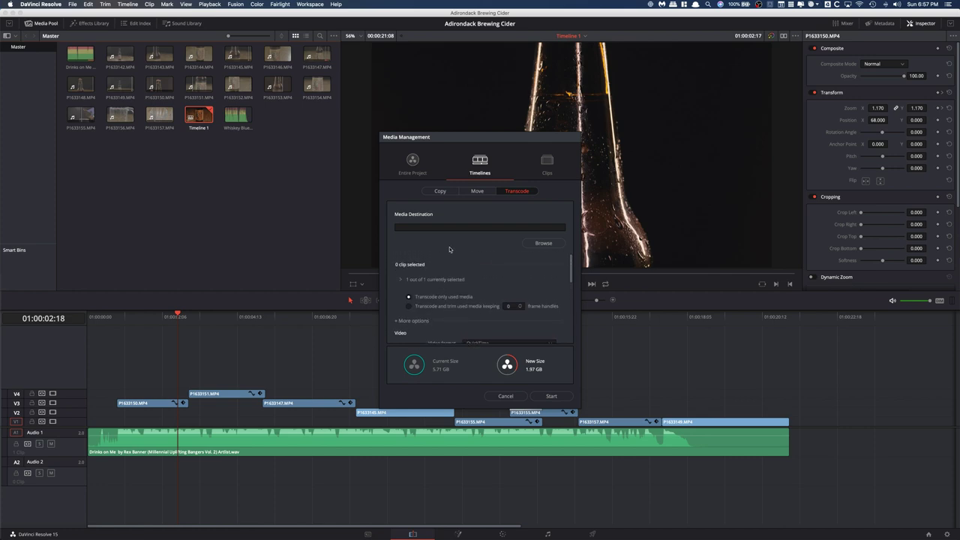
Set Media Management to Move the used timeline media, estimate staying at 5.72 GB.
click(477, 191)
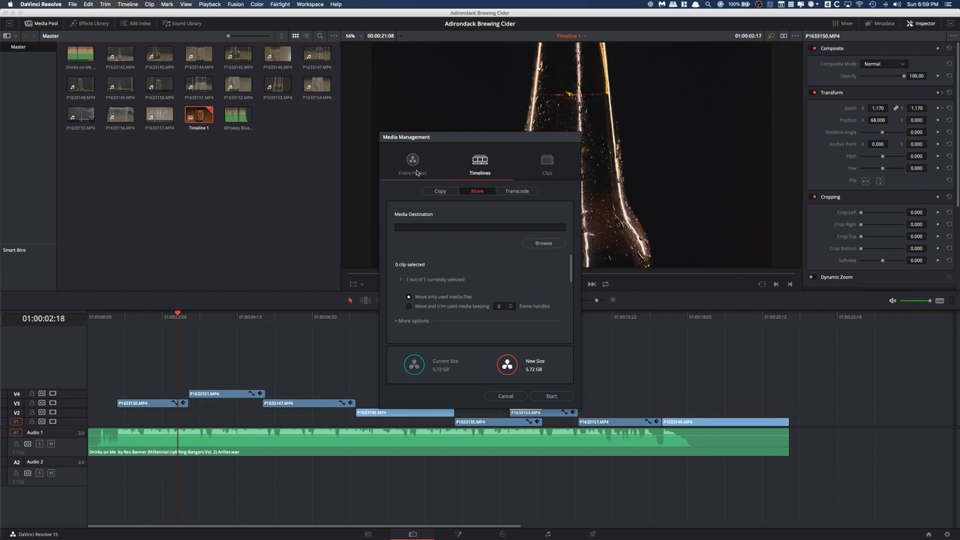
Set Media Management to transcode the entire project, comparing all-media and used-media-only options.
click(416, 172)
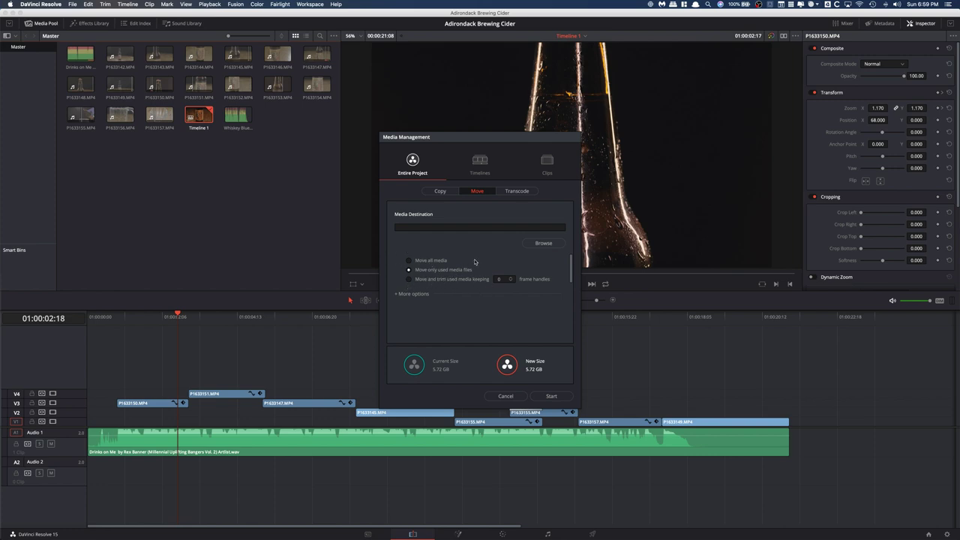
click(517, 192)
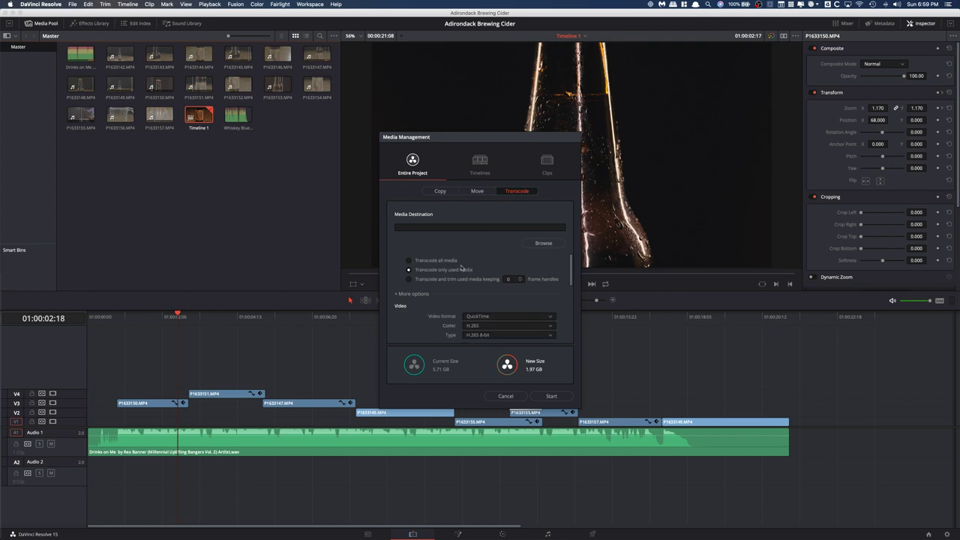
click(410, 261)
click(431, 270)
click(409, 261)
Review the H.265 1080p transcode options and select 'Transcode and trim used media'.
scroll(491, 326, down, 3)
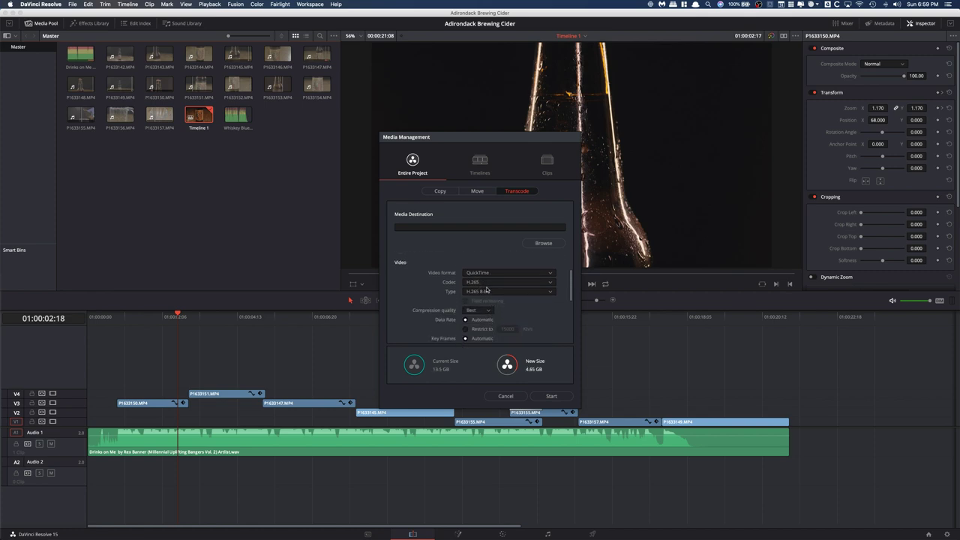
scroll(487, 291, down, 2)
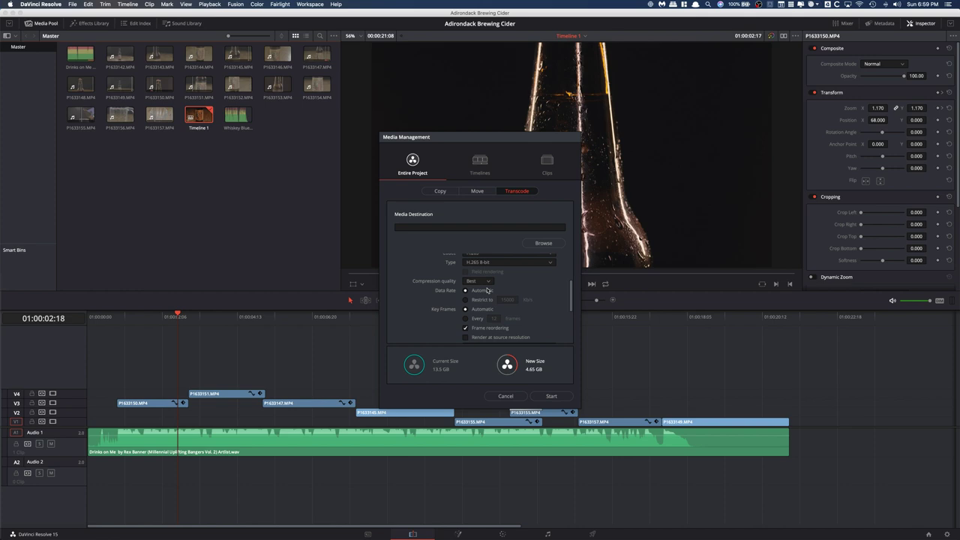
scroll(488, 290, down, 2)
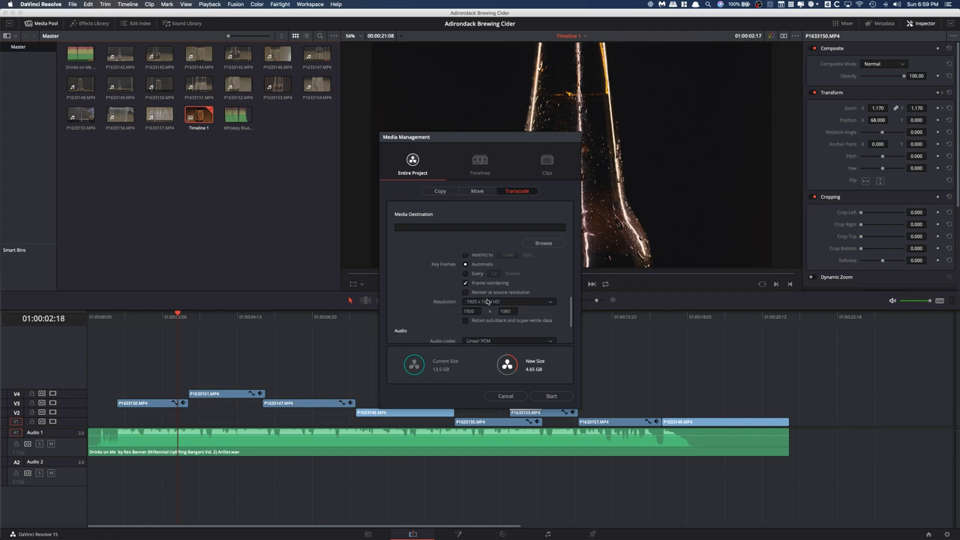
scroll(487, 302, up, 3)
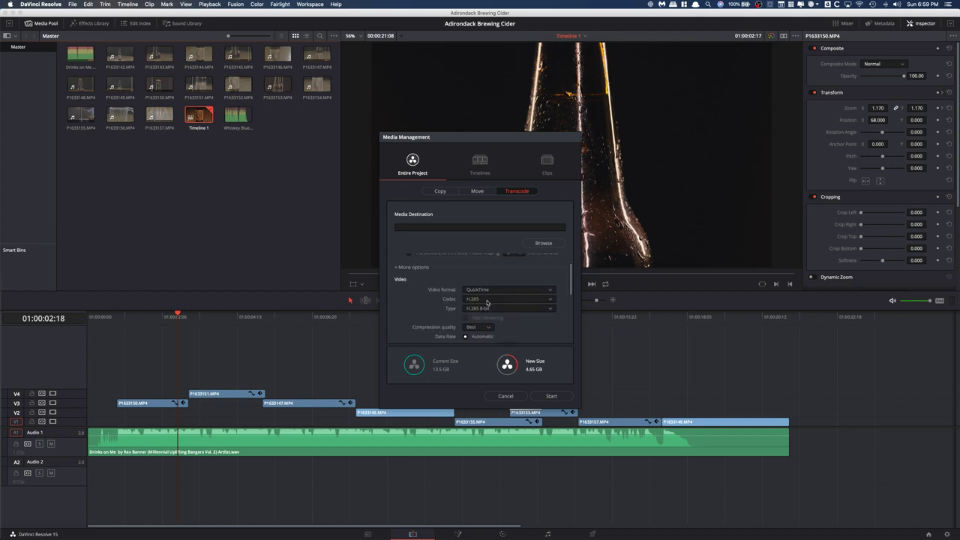
scroll(487, 302, down, 4)
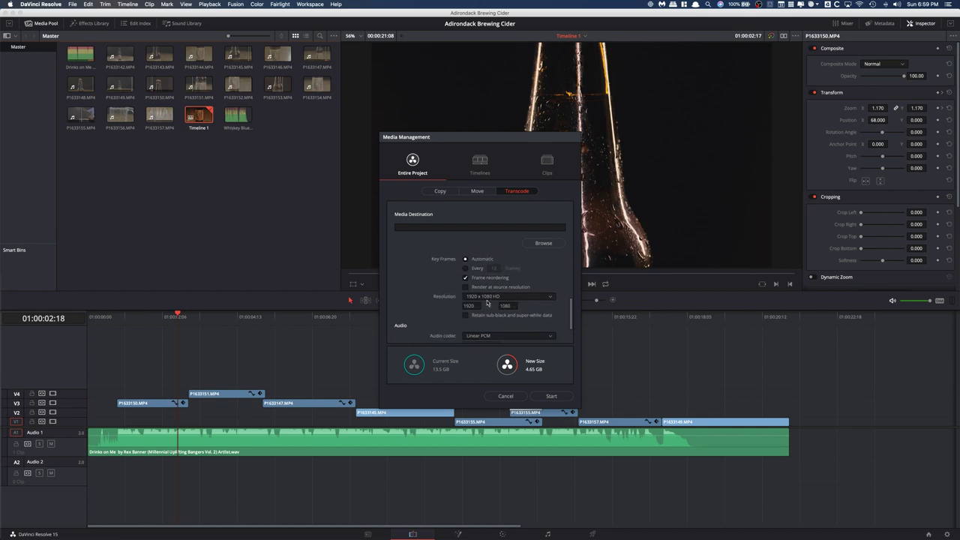
scroll(487, 303, down, 3)
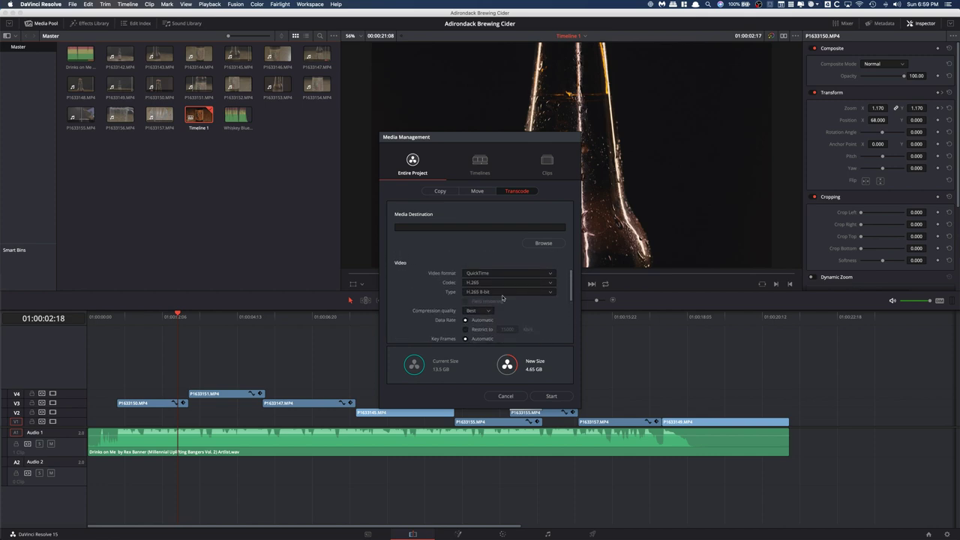
scroll(502, 298, up, 6)
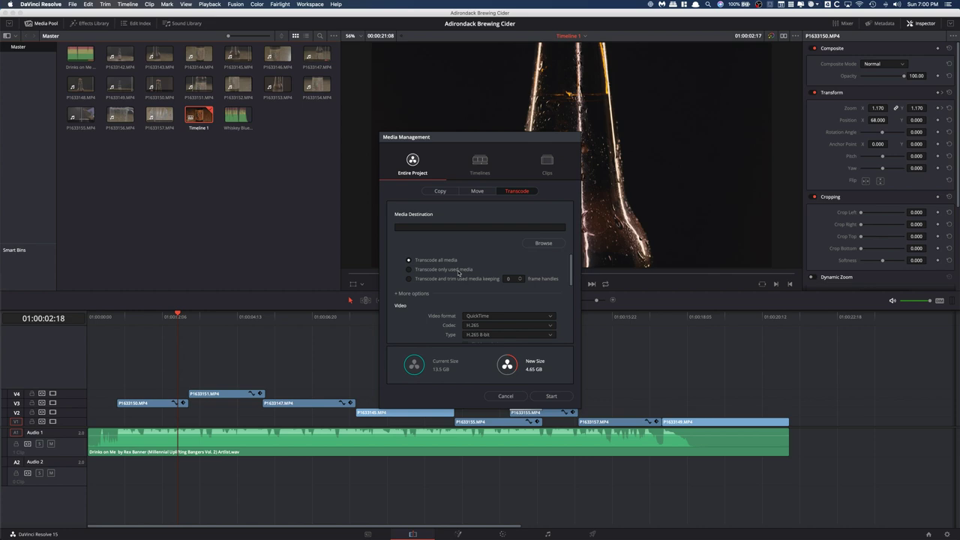
click(414, 281)
click(502, 397)
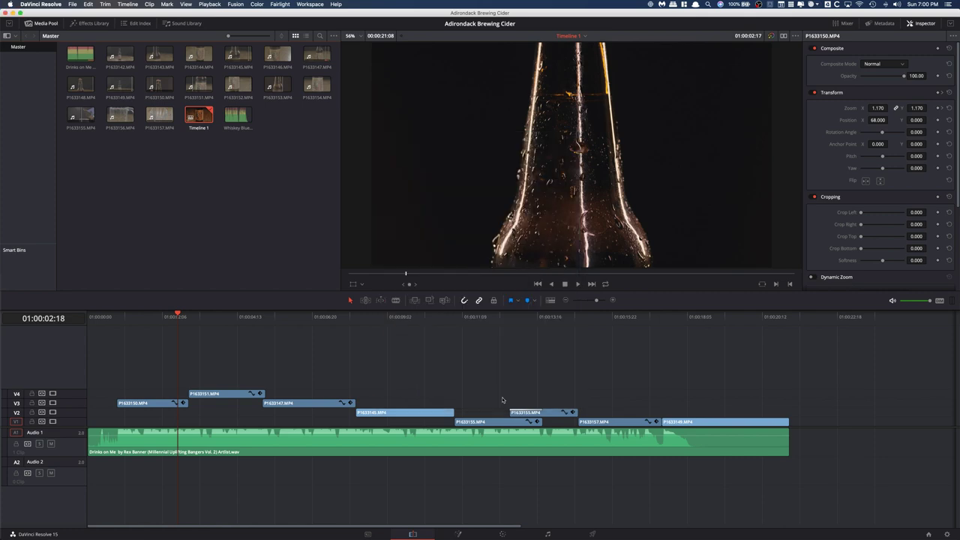
key(ctrl+Left)
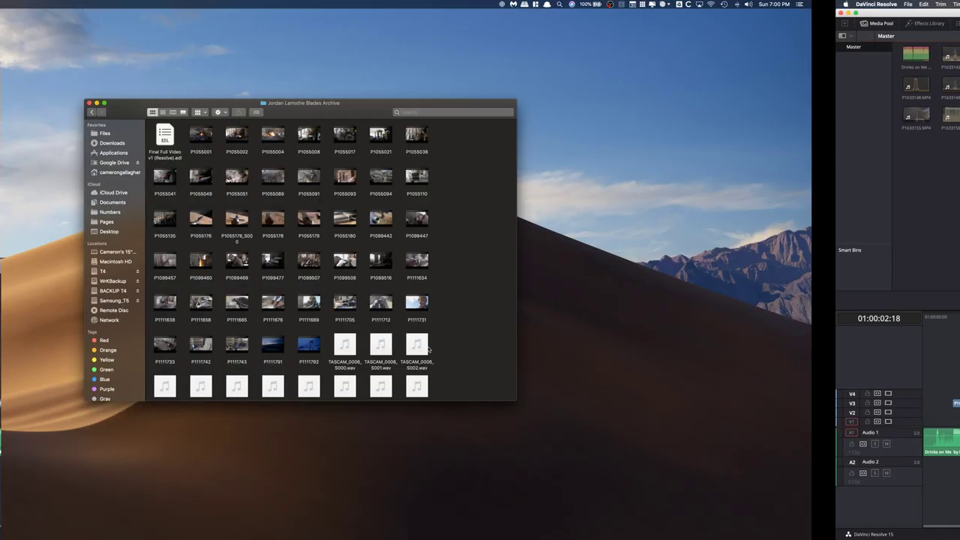
scroll(597, 263, down, 5)
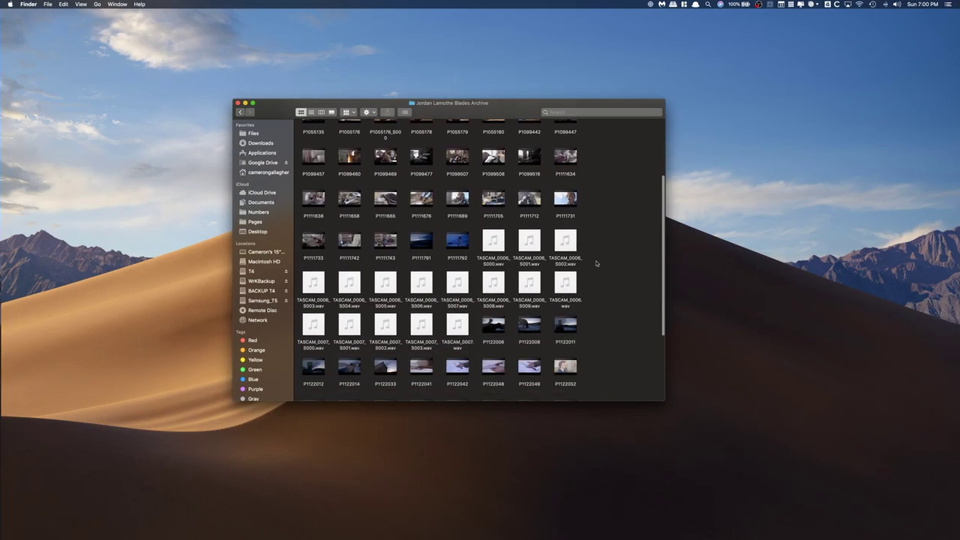
scroll(597, 264, up, 5)
scroll(597, 263, down, 8)
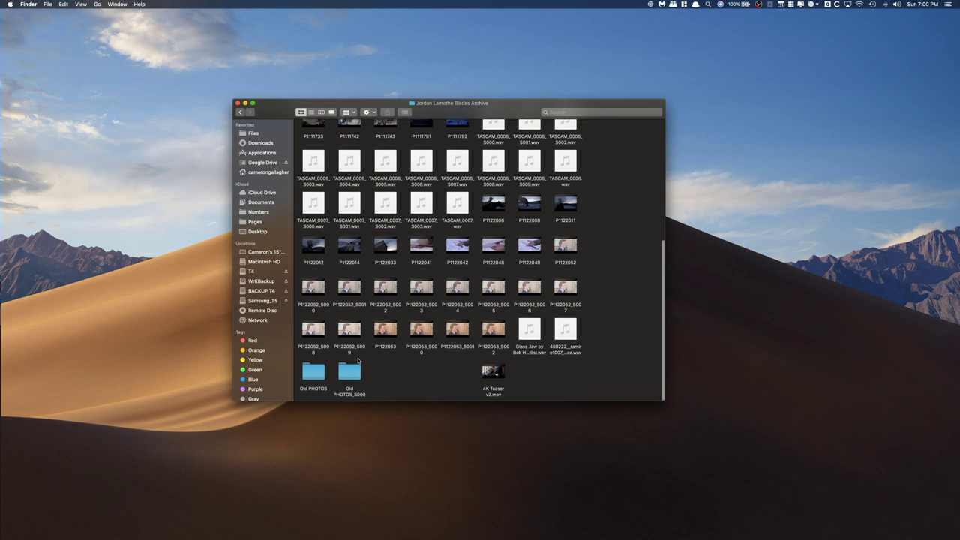
scroll(358, 361, up, 6)
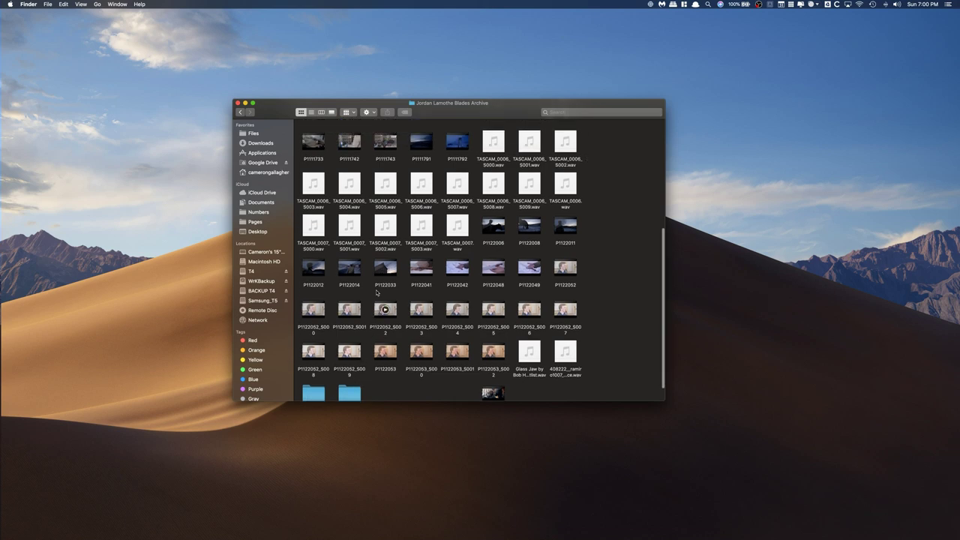
scroll(418, 247, down, 8)
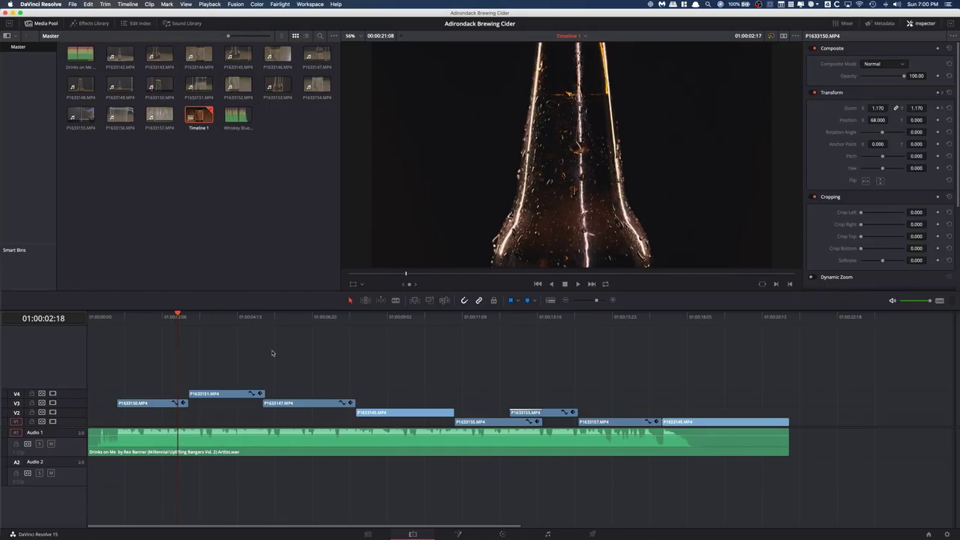
Export Timeline 1 from the Media Pool as an EDL via Timelines > Export > AAF / XML / EDL.
click(73, 4)
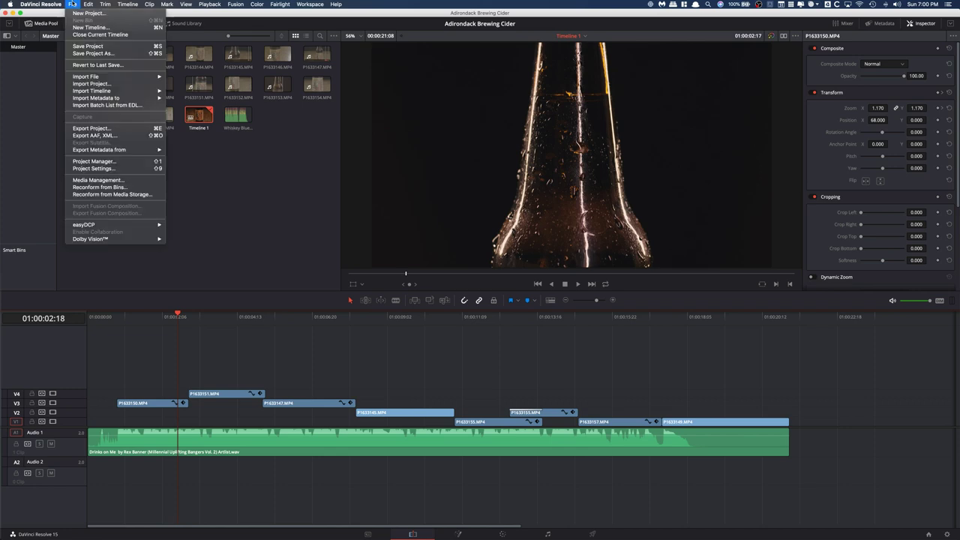
click(214, 222)
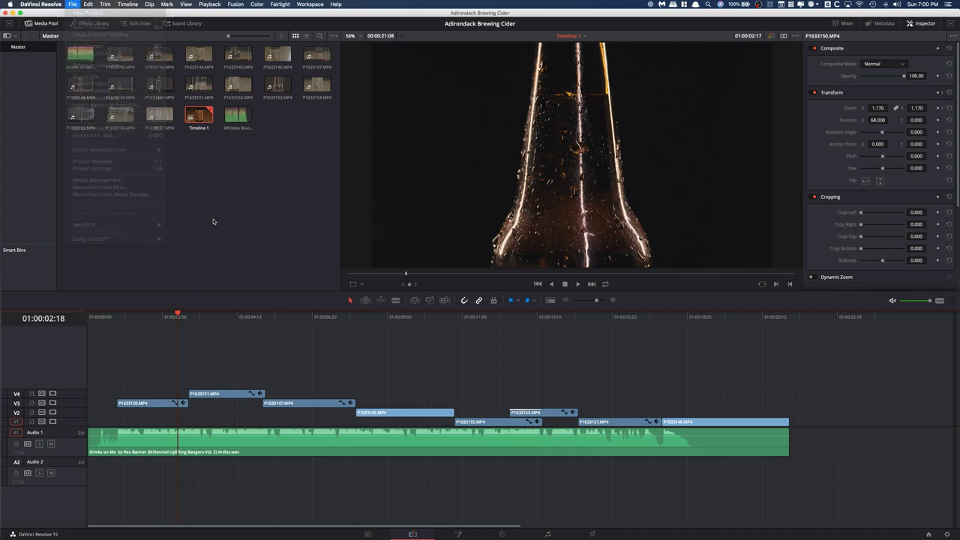
right_click(199, 114)
mouse_move(242, 119)
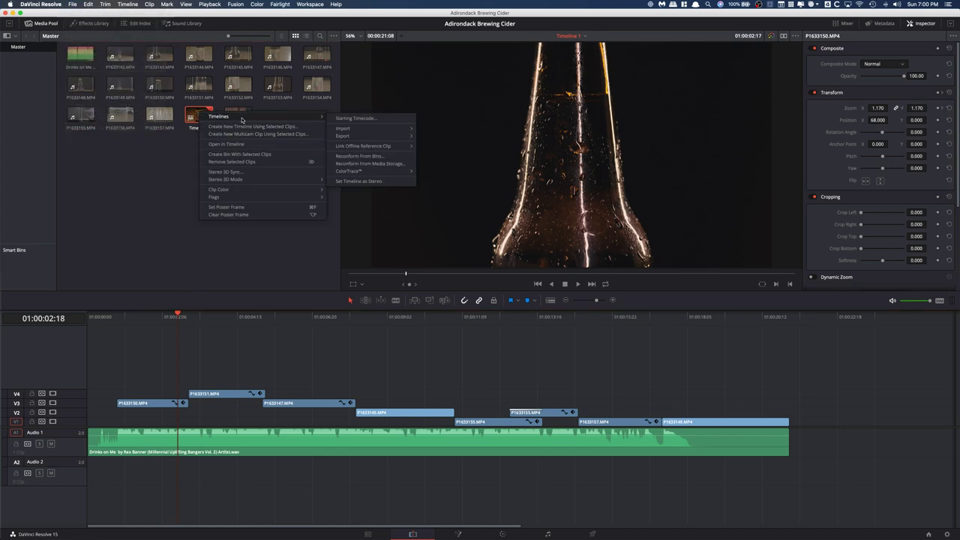
mouse_move(353, 135)
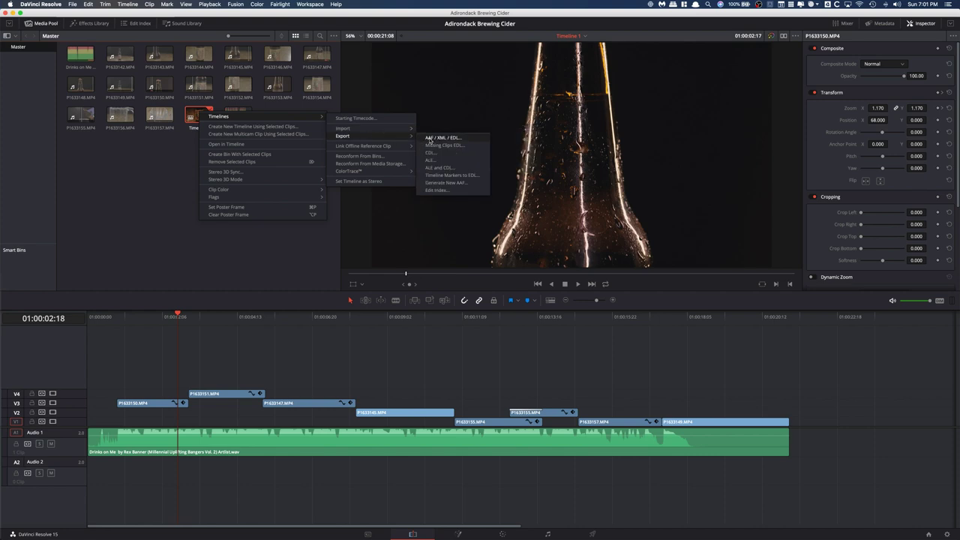
click(288, 243)
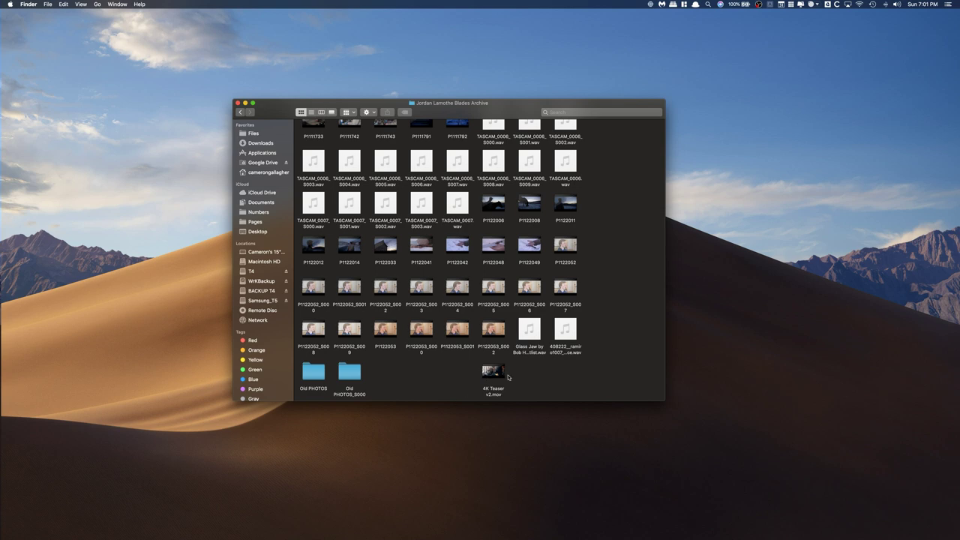
Scroll through the Blades Archive folder, then go back to Archived Projects.
mouse_move(490, 372)
scroll(453, 341, up, 6)
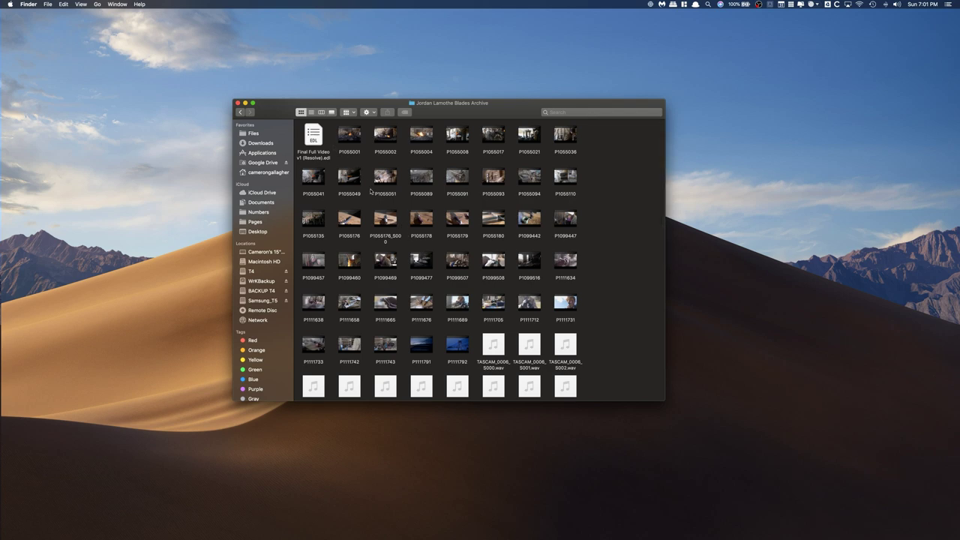
scroll(517, 183, down, 5)
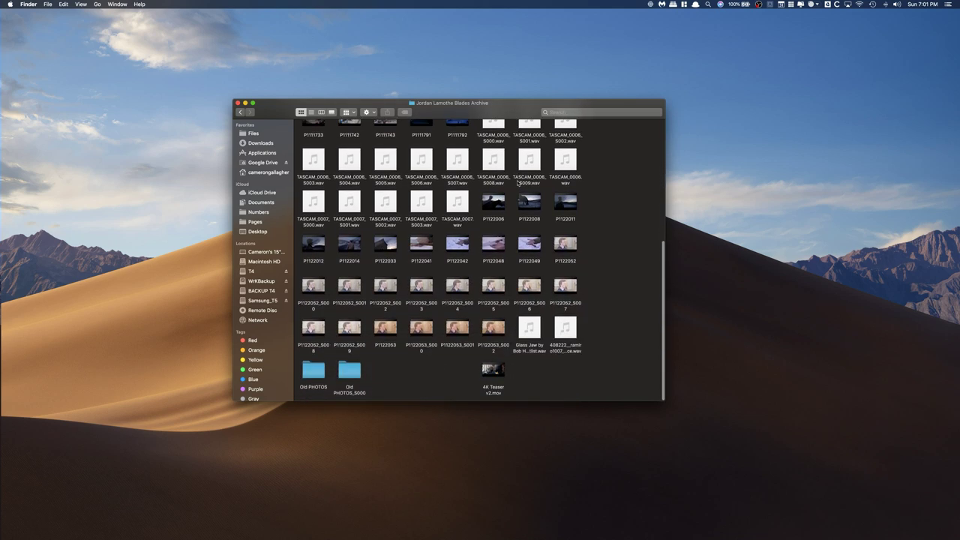
scroll(518, 183, up, 5)
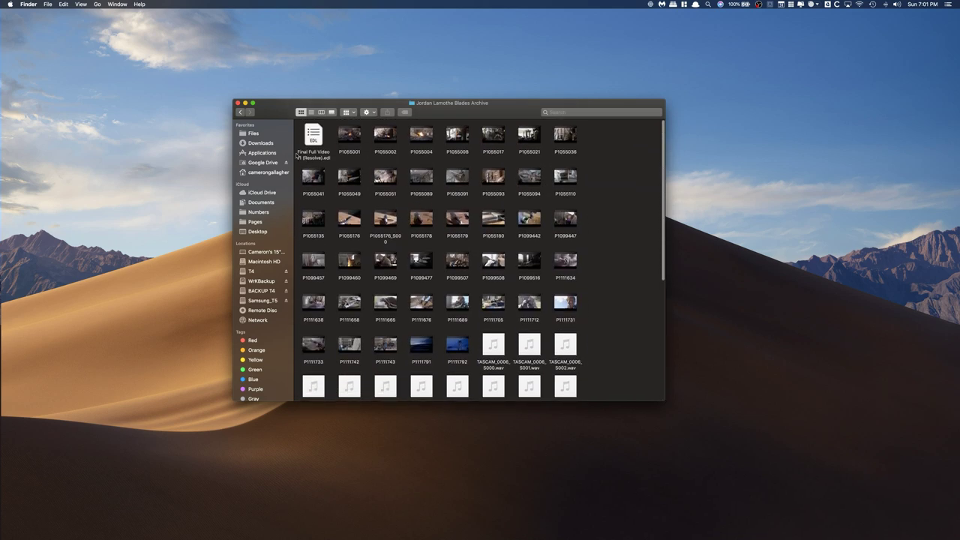
click(240, 113)
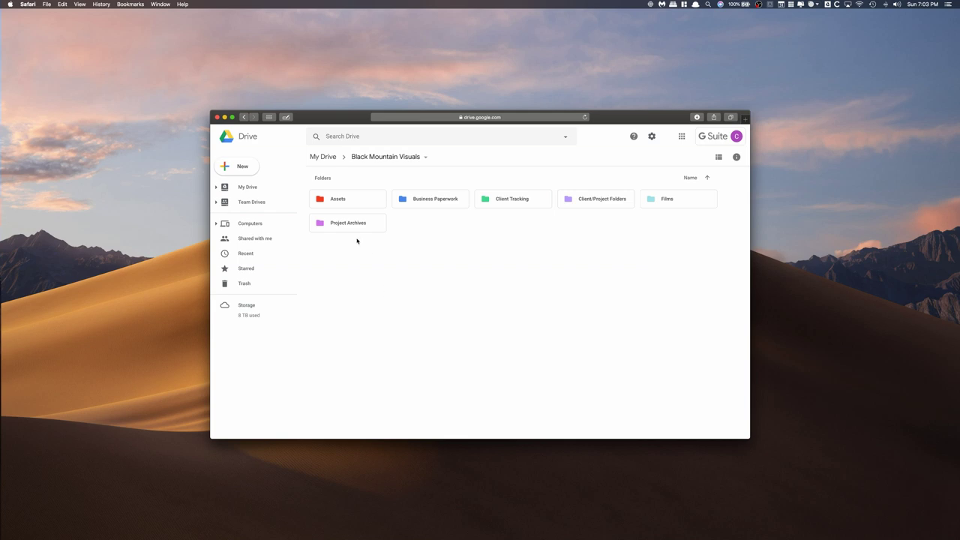
Open Google Drive's Project Archives folder and compare it with Finder's Archived Projects folder.
double_click(356, 228)
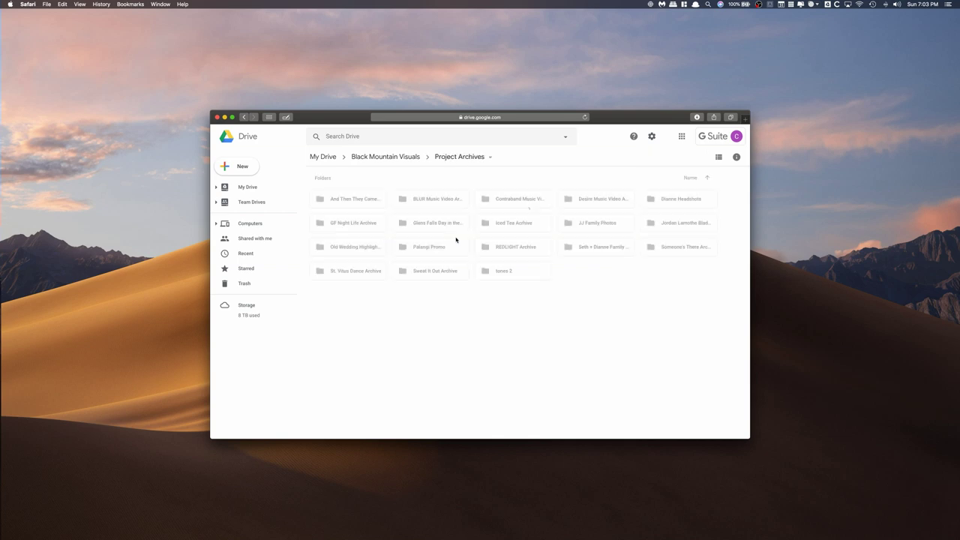
click(450, 521)
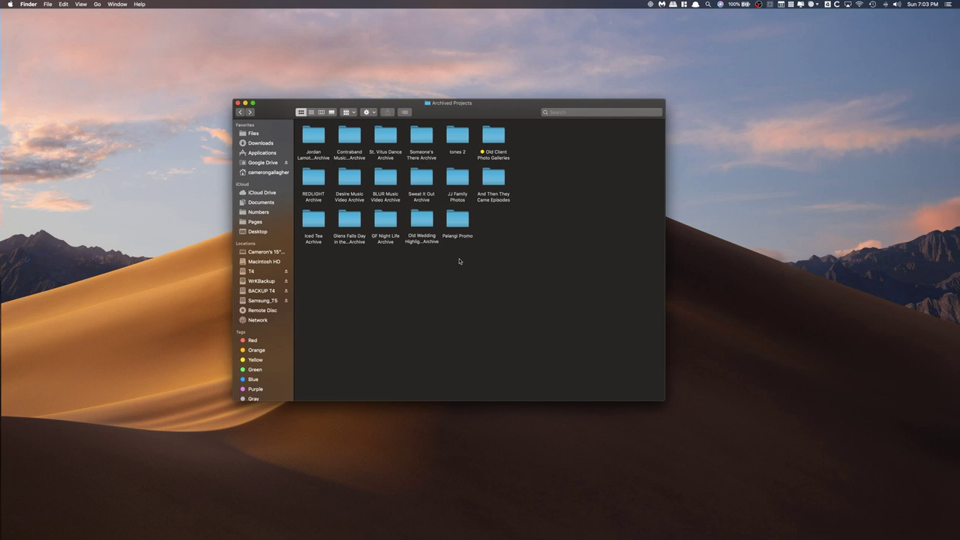
key(ctrl+Left)
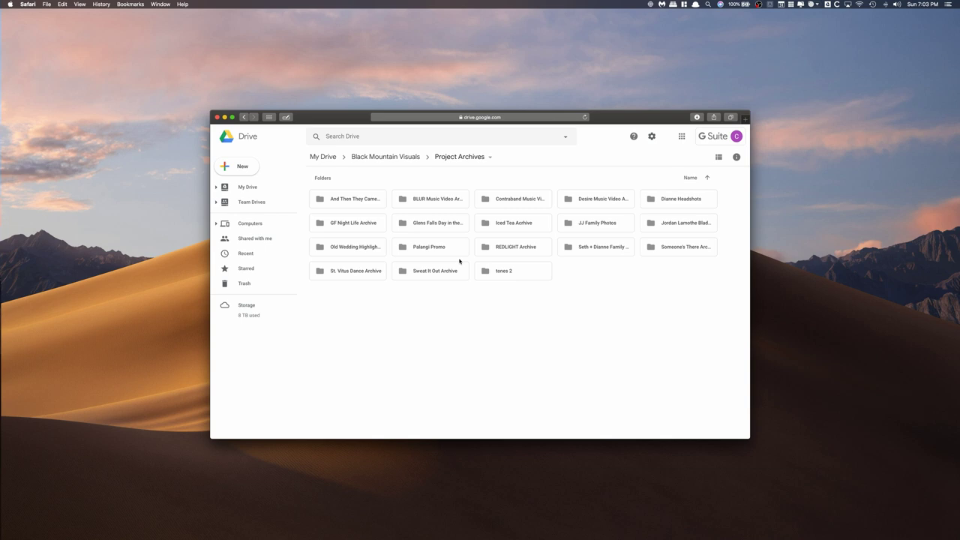
key(ctrl+Right)
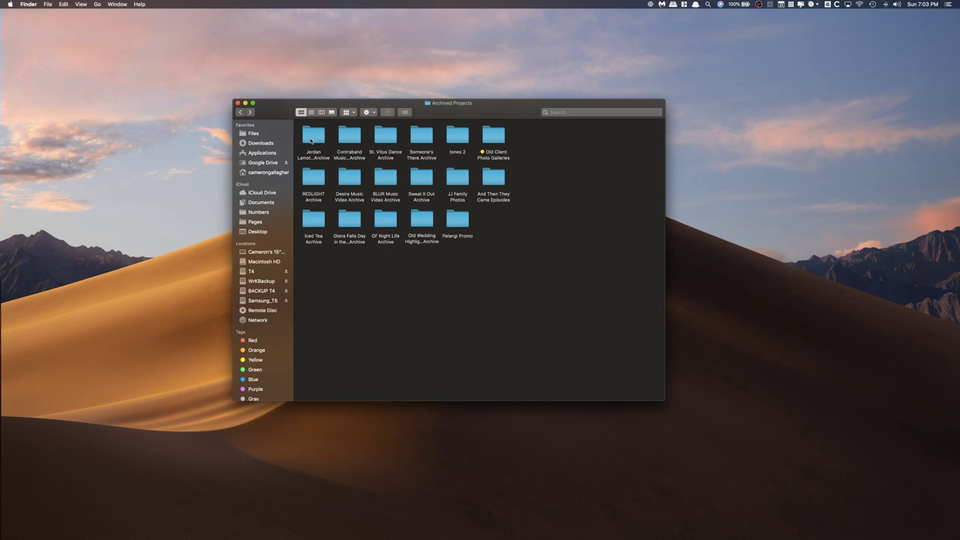
right_click(311, 140)
click(331, 165)
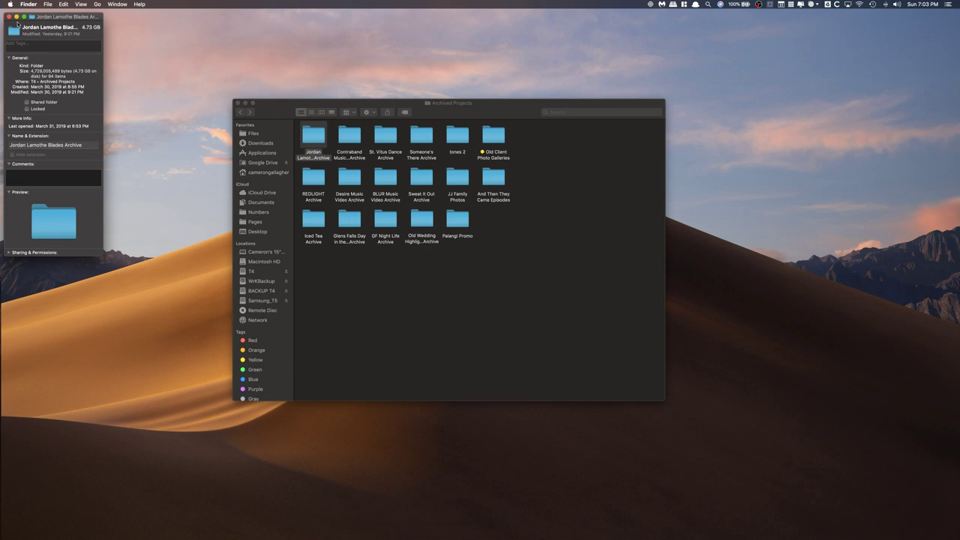
click(9, 17)
click(368, 263)
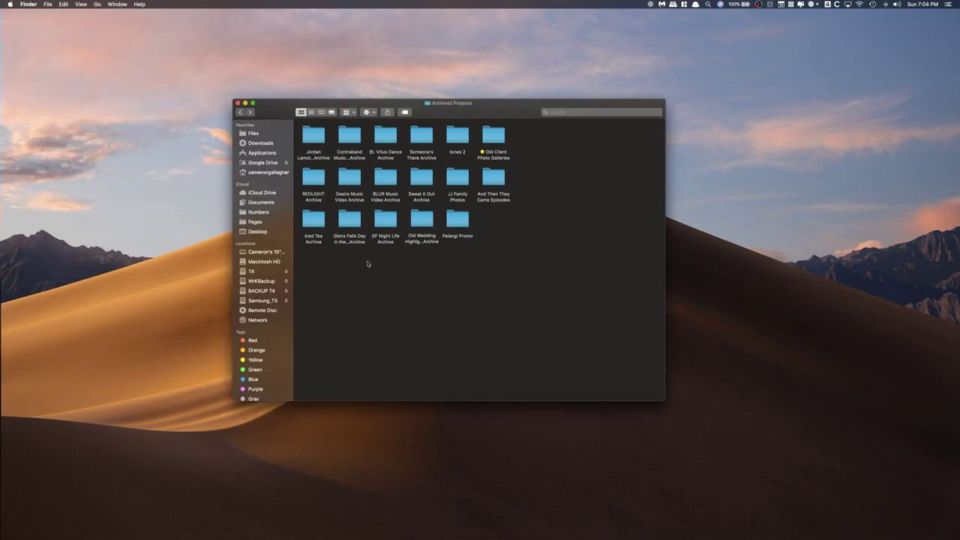
Switch to the Safari desktop showing Google Drive's Project Archives folder.
key(ctrl+Left)
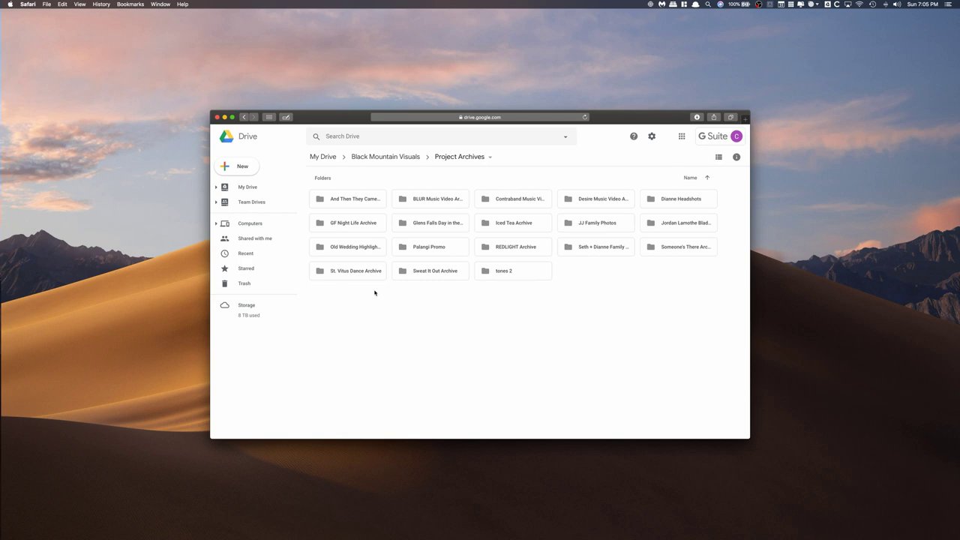
Switch back to the Finder desktop showing the Archived Projects folder.
key(ctrl+Right)
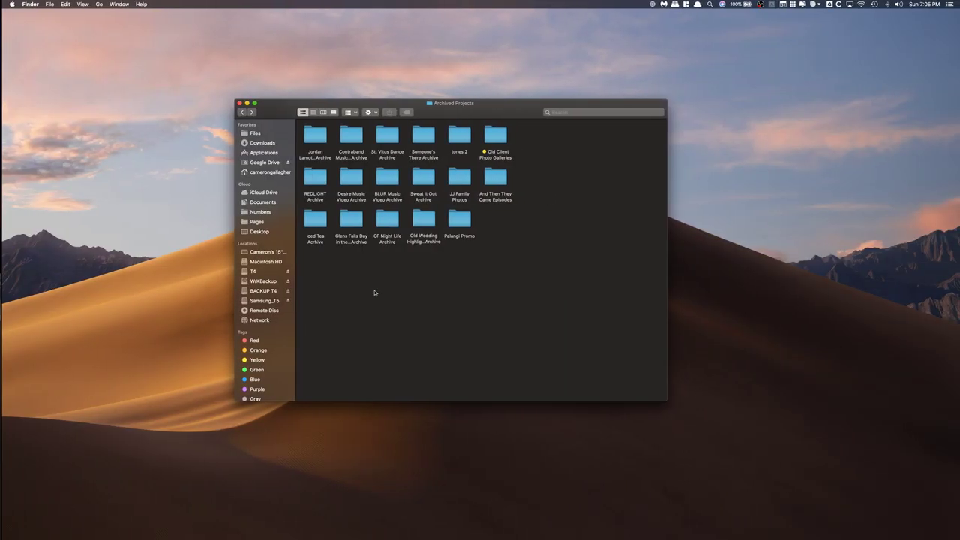